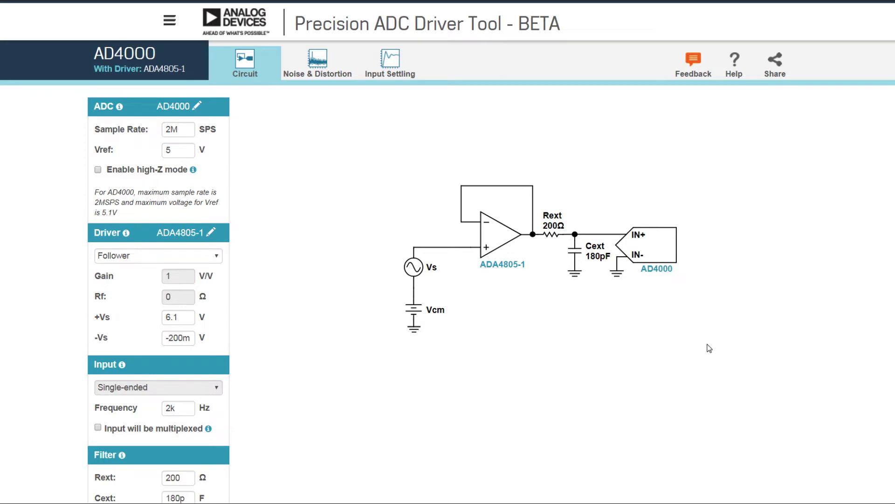
- Open the ADC selection list from the AD4000 link in the ADC panel
left_click(179, 109)
- Replace the ADC with the LTC2378-20 and change filter Cext from 3.3n to 3n
scroll(176, 174, "down", 10)
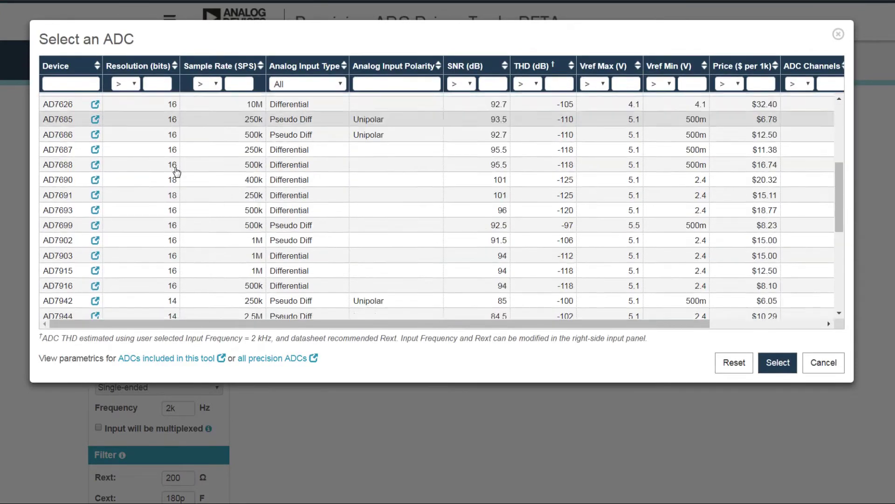
scroll(163, 188, "down", 2)
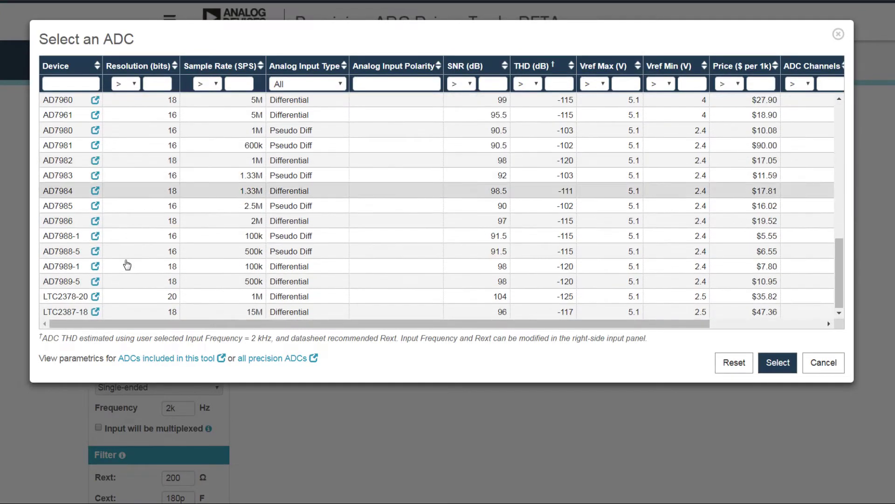
left_click(121, 297)
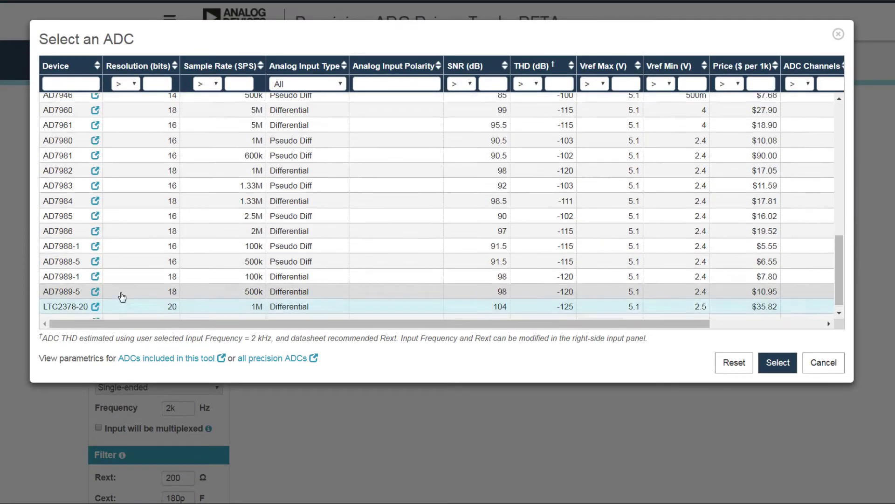
left_click(765, 369)
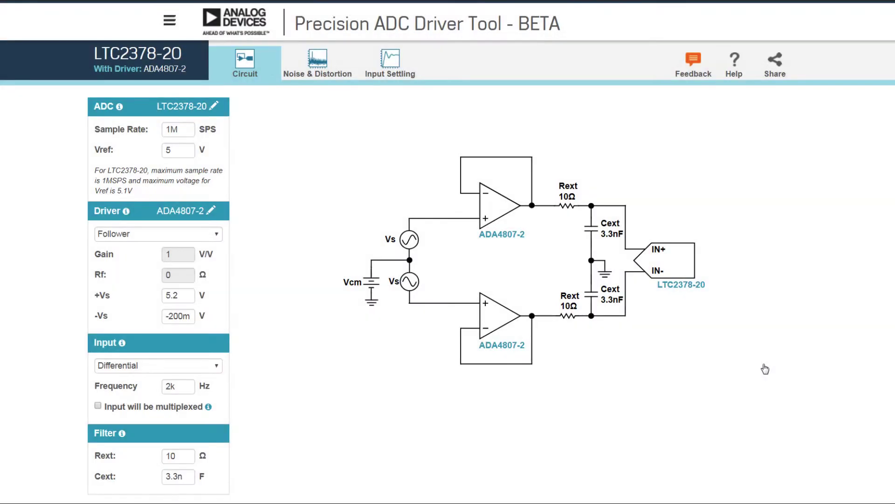
left_click(170, 475)
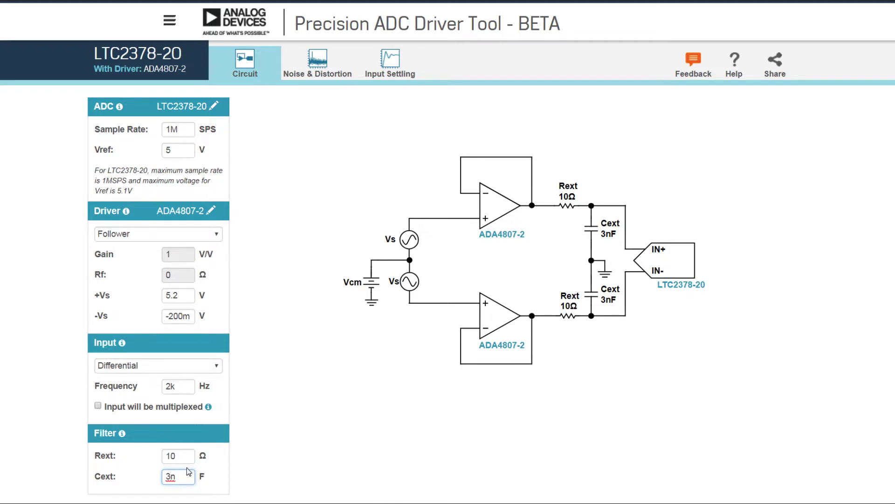
- View input settling in PPM error, then in volts, showing about 74 mV kickback
left_click(385, 65)
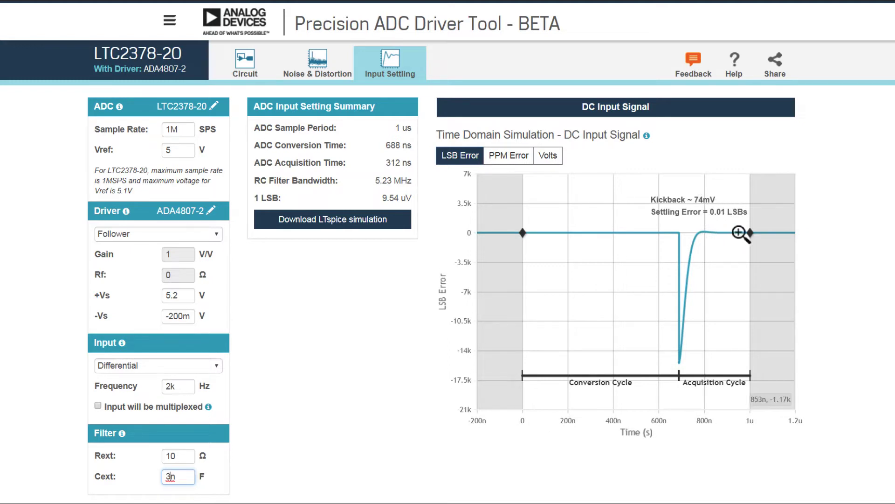
mouse_move(755, 233)
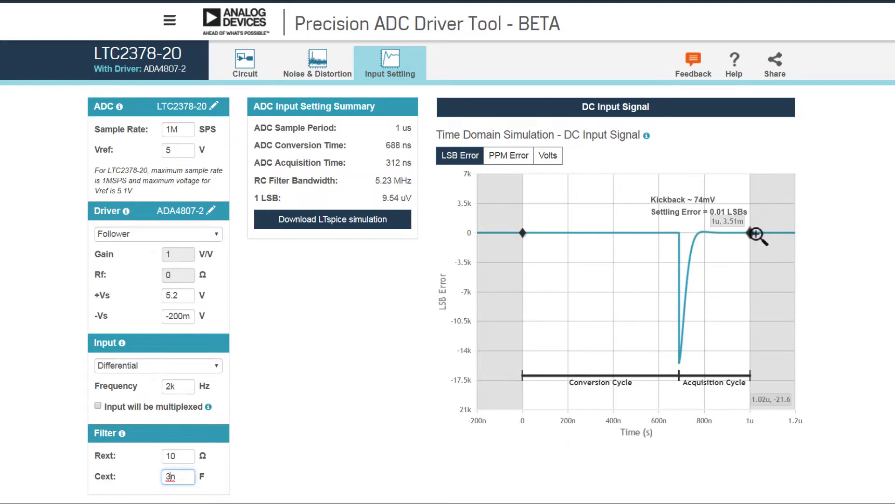
left_click(502, 158)
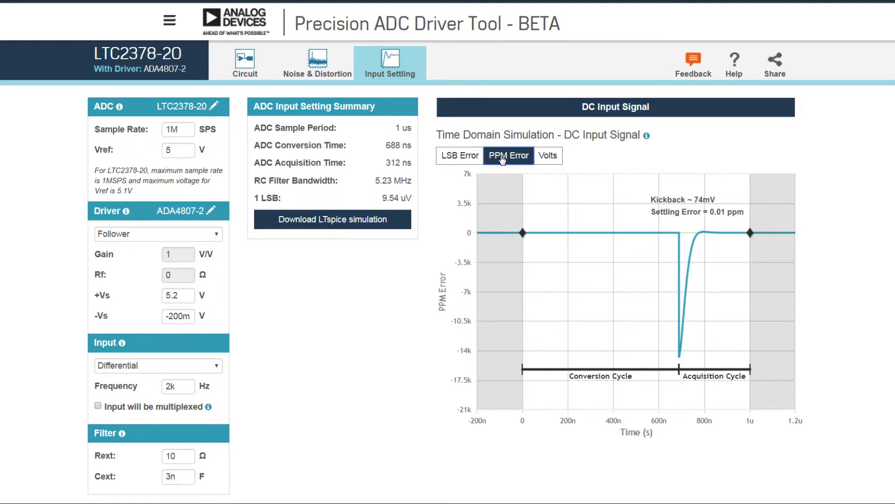
left_click(553, 156)
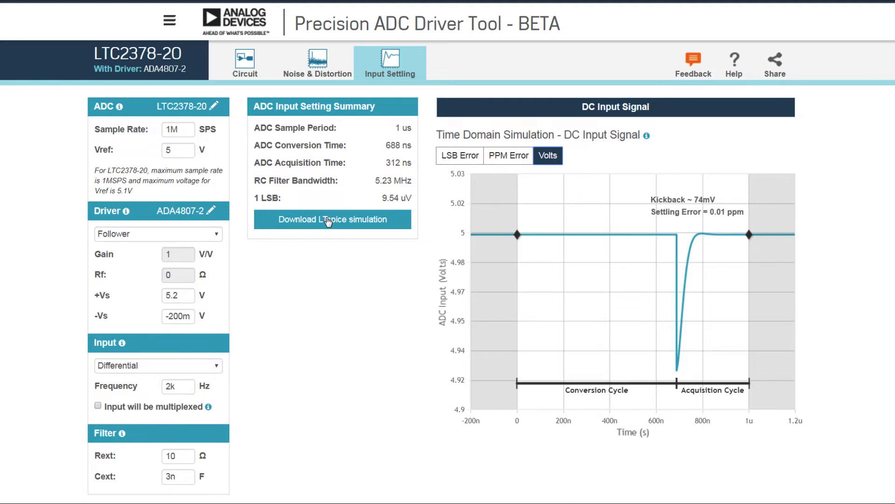
- Check noise and distortion at a 20 kHz input, then revert to 2 kHz (−125 dB THD)
left_click(326, 72)
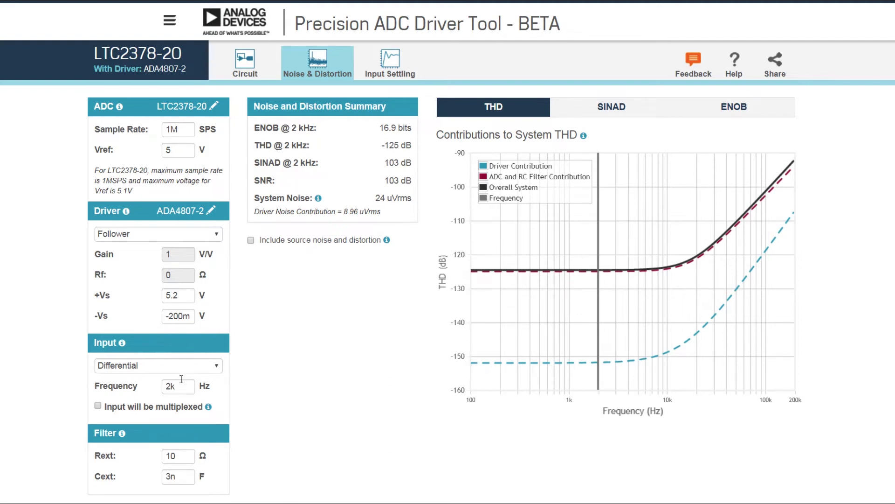
left_click_drag(182, 385, 163, 387)
type("20")
key("Return")
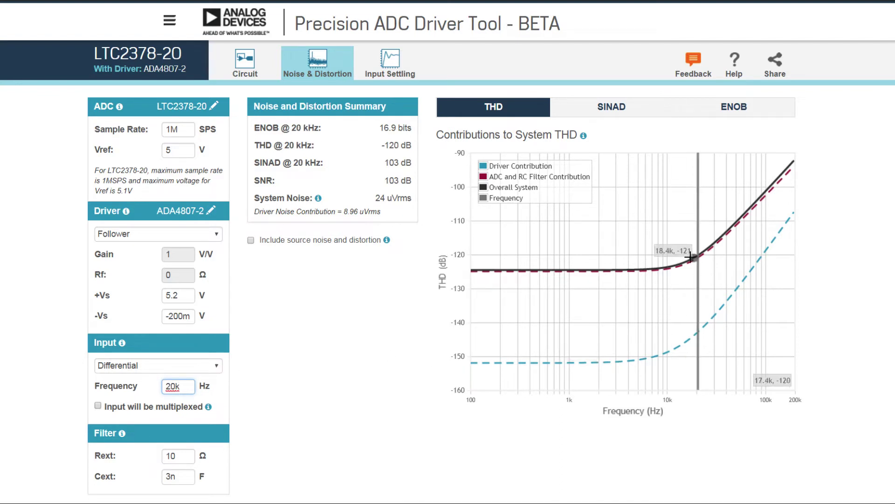
left_click(177, 386)
key("BackSpace")
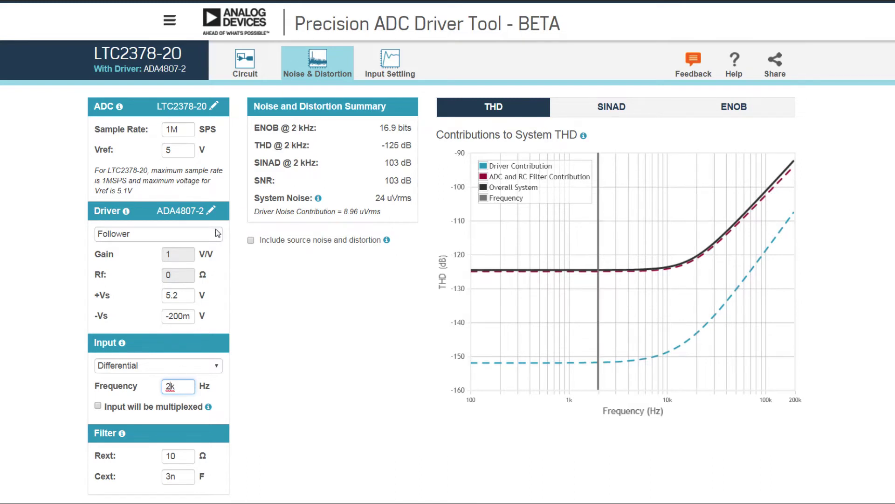
left_click(192, 212)
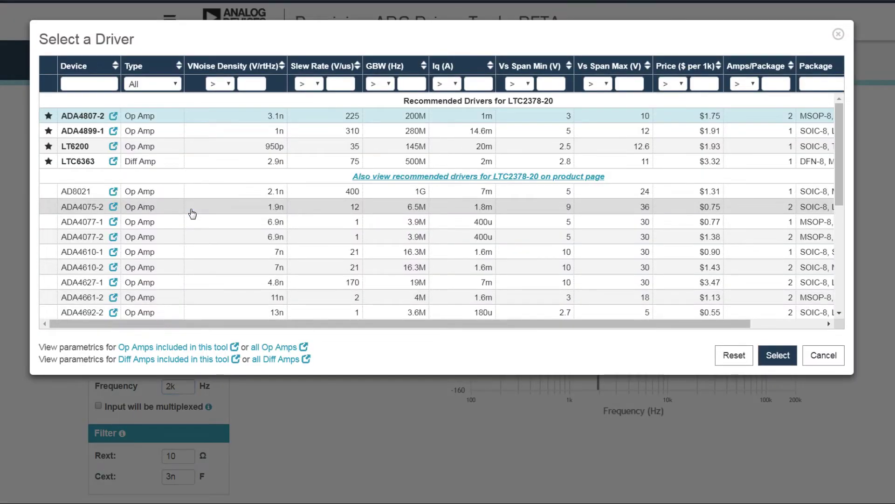
- Swap the driver to ADA4610-1, which gives −117 dB THD at 2 kHz
left_click(101, 254)
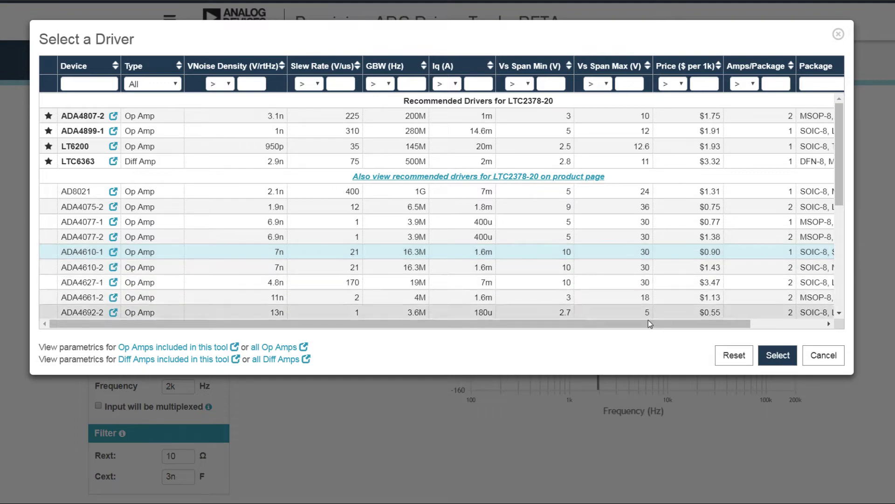
left_click(763, 354)
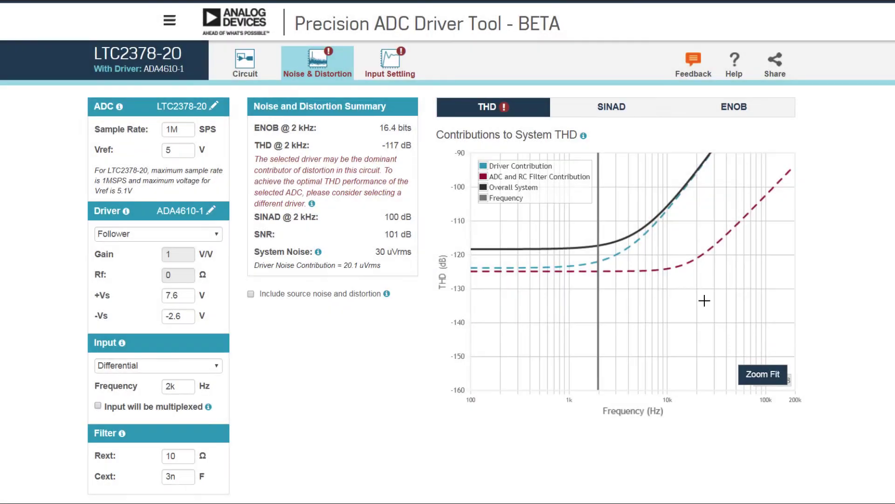
left_click(404, 70)
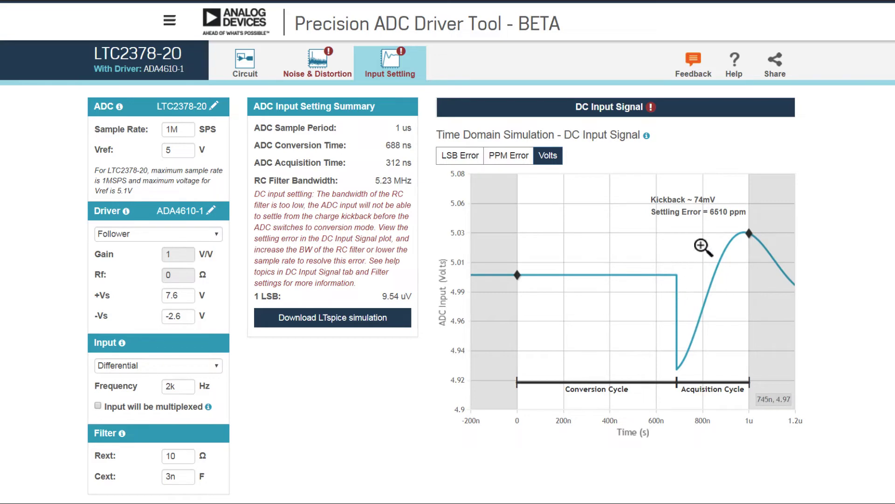
- Replace the ADA4610-1 driver, with its 6510 ppm settling error, by the LTC6363 differential amplifier
mouse_move(742, 228)
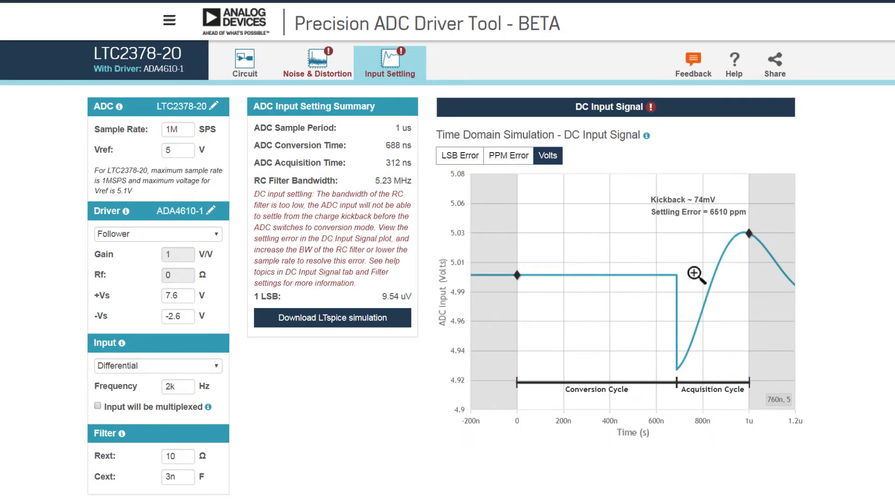
left_click(188, 212)
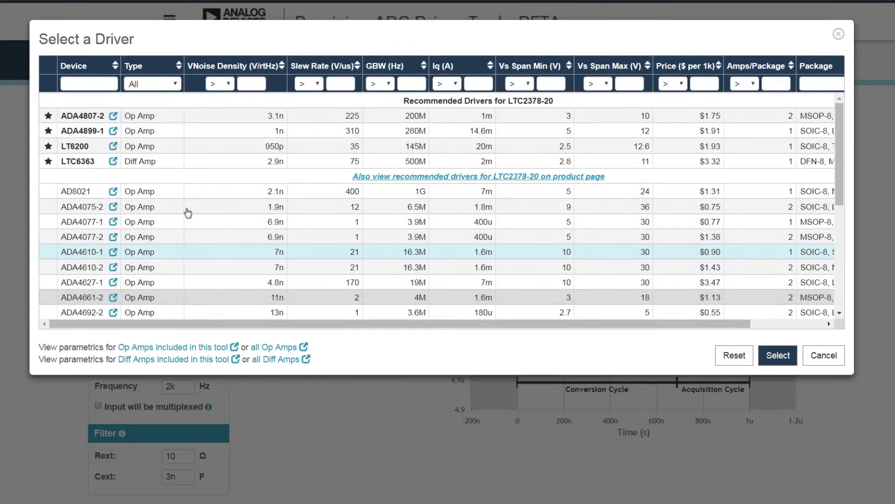
left_click(87, 162)
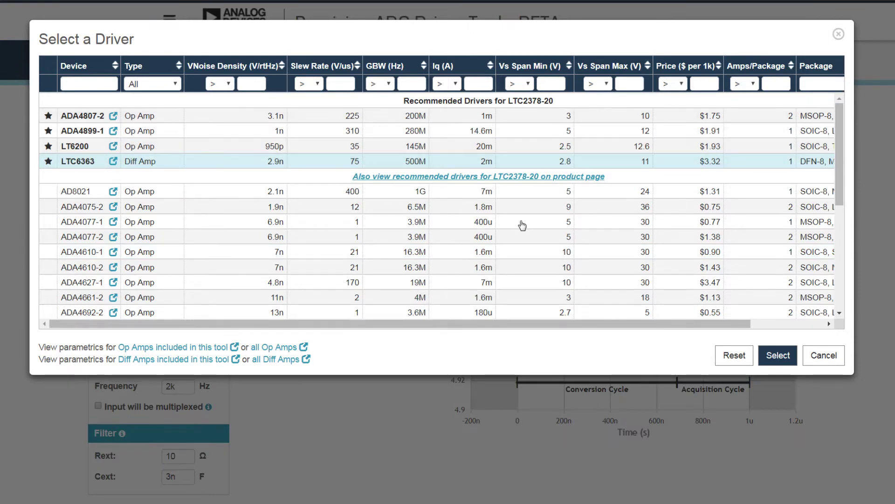
left_click(770, 361)
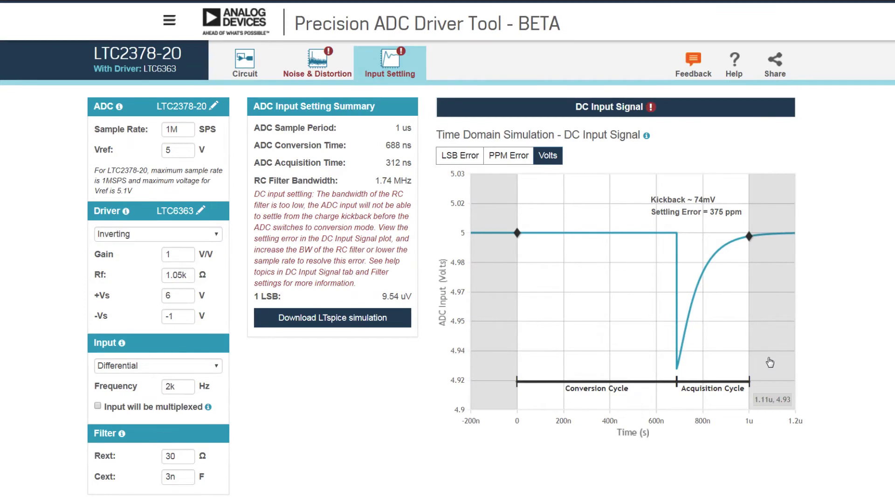
left_click(247, 62)
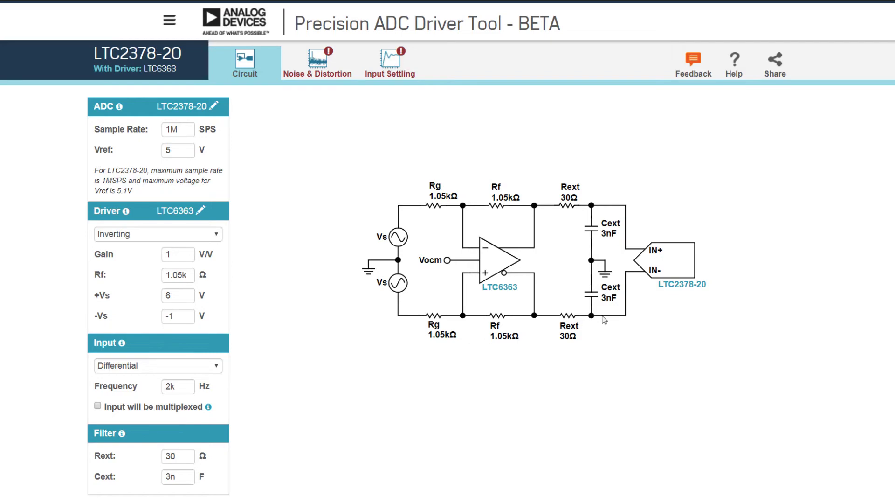
left_click(402, 67)
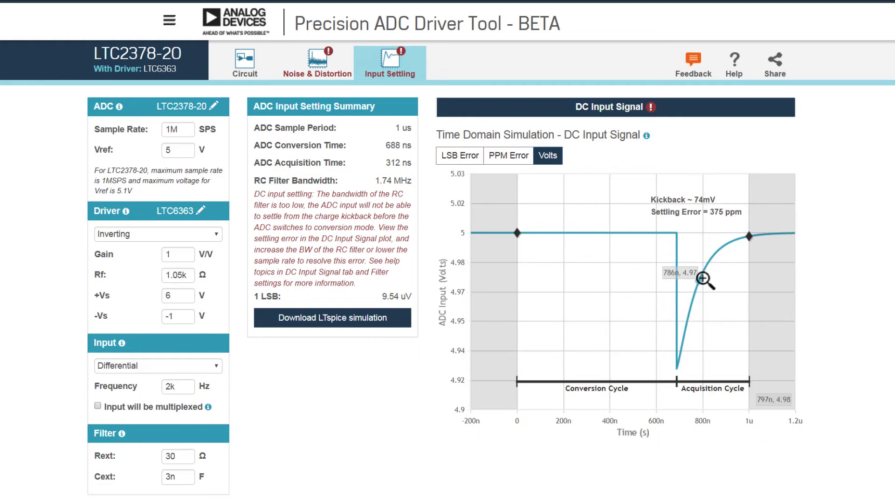
- Plot settling in LSB error and set Cext to 1n, giving 5.08 MHz bandwidth and 0.4 LSB error
left_click(465, 156)
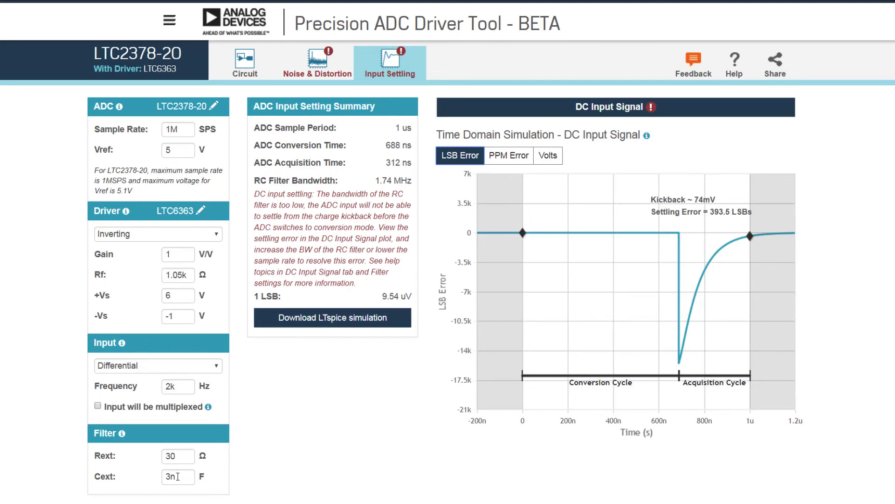
left_click_drag(178, 476, 158, 473)
type("1n")
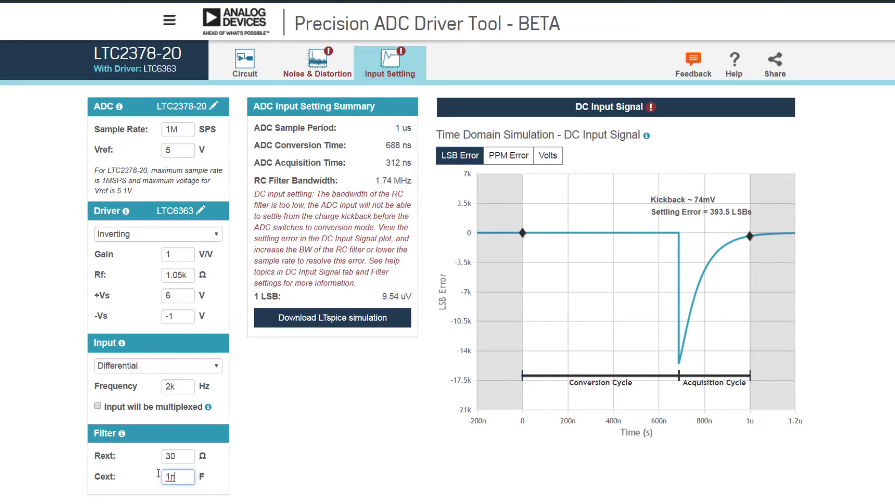
key("Return")
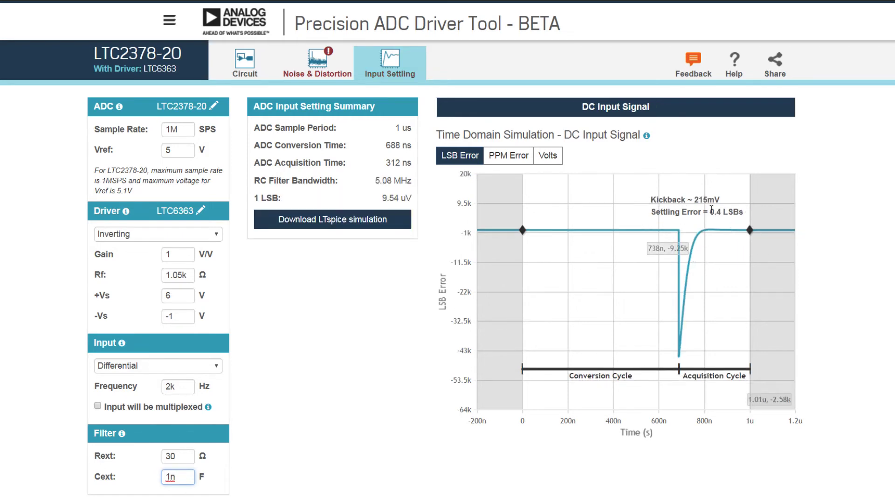
left_click(314, 58)
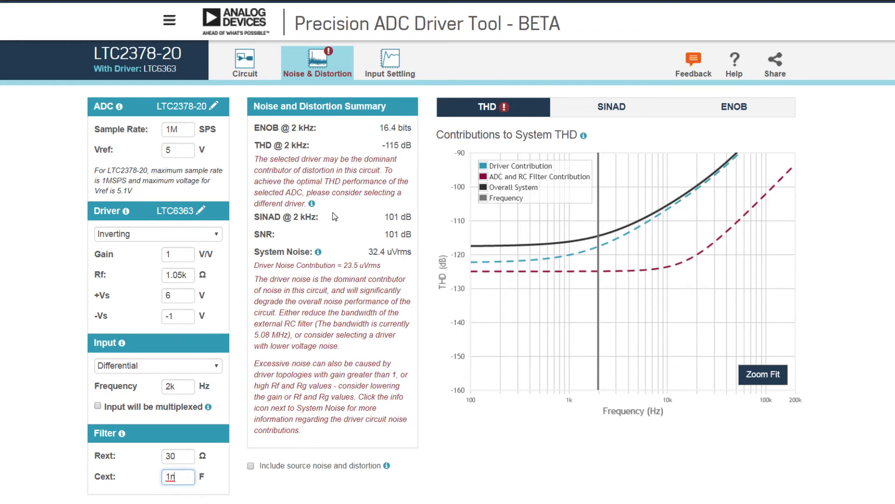
- Change Cext to 10n, yielding 16.8-bit ENOB and −112 dB THD
double_click(164, 477)
type("10n")
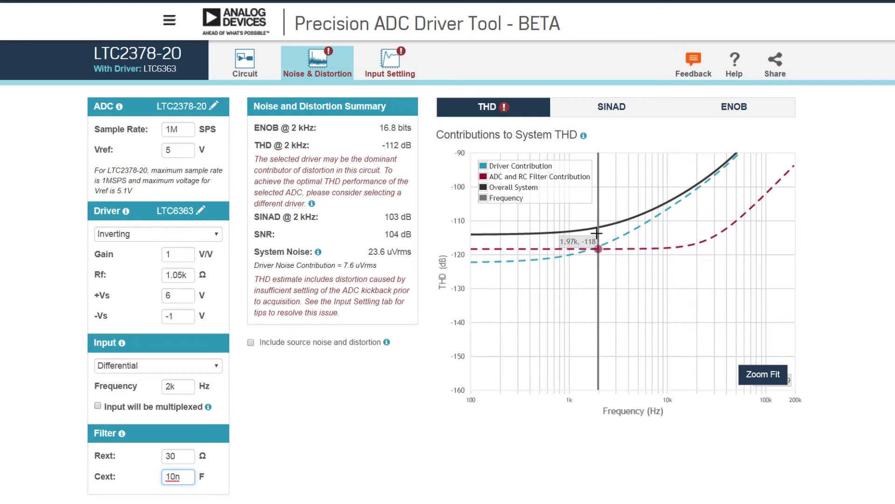
left_click(408, 75)
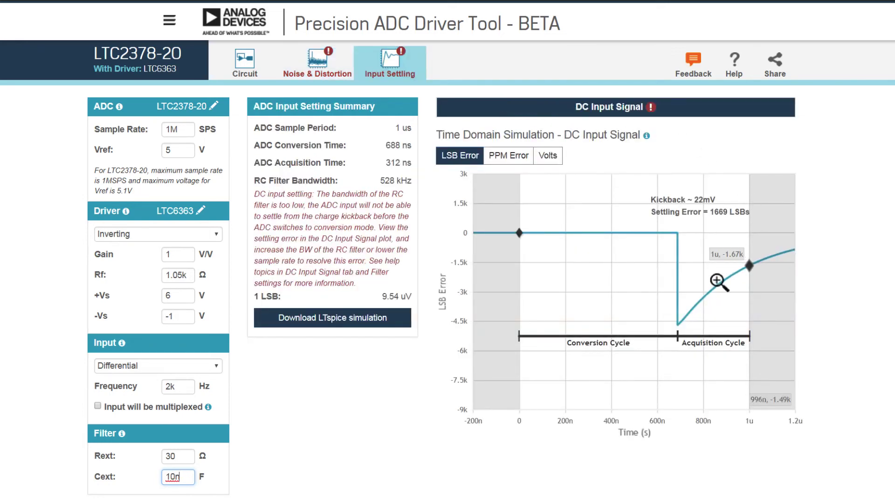
left_click(325, 57)
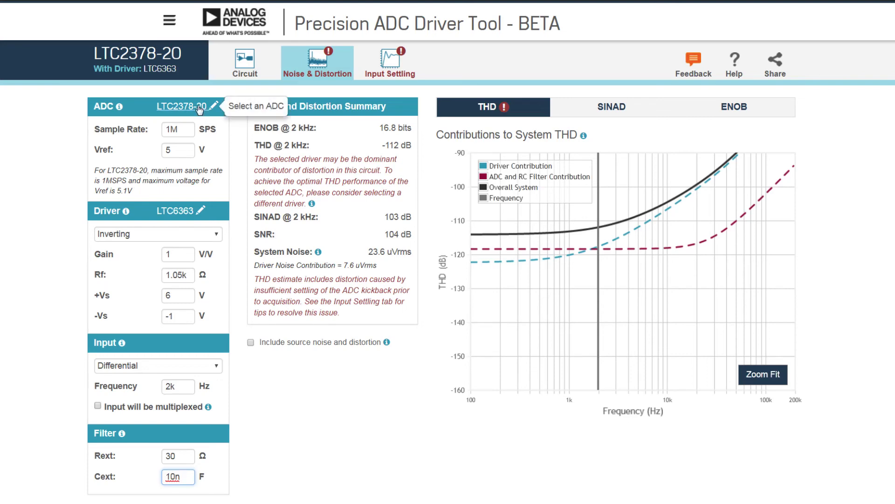
left_click(390, 63)
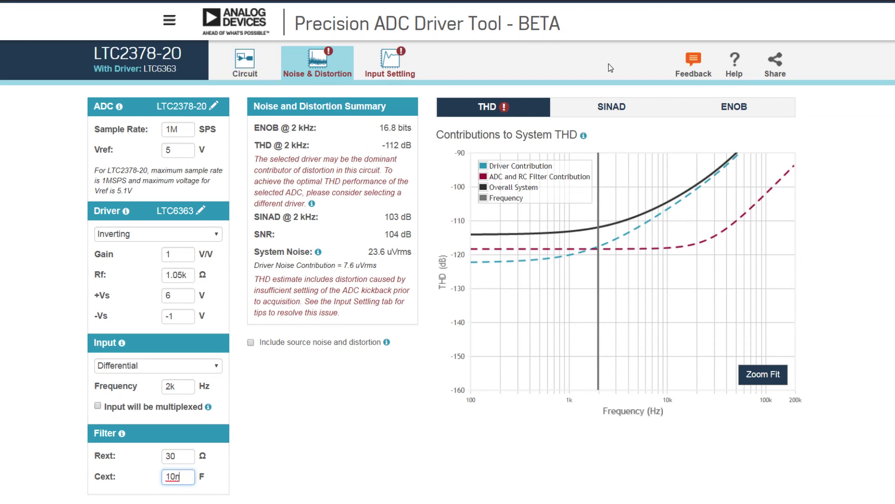
left_click(737, 64)
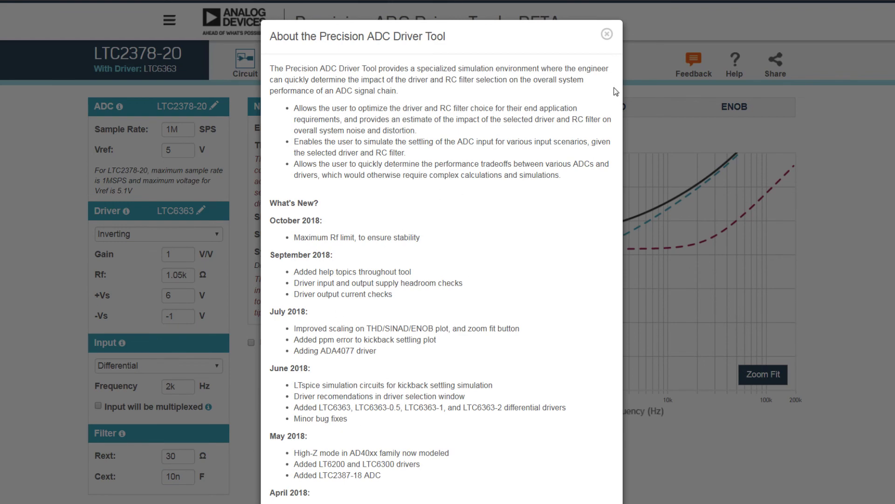
left_click(607, 34)
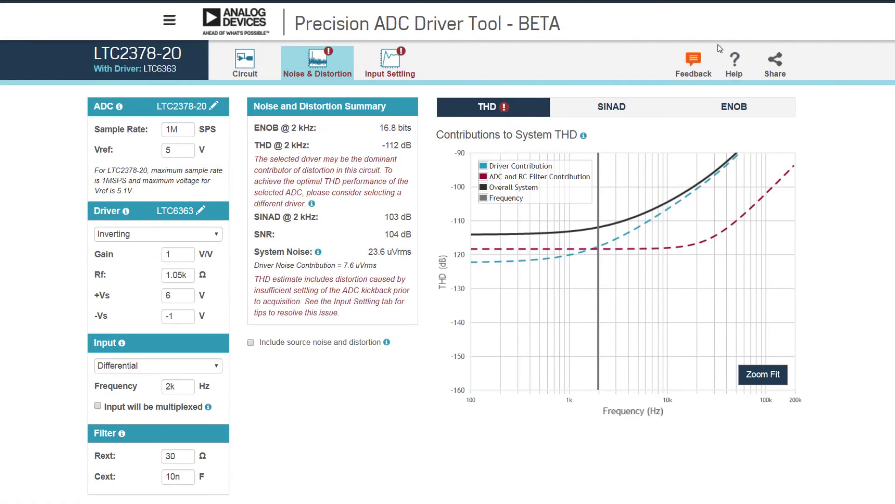
left_click(127, 212)
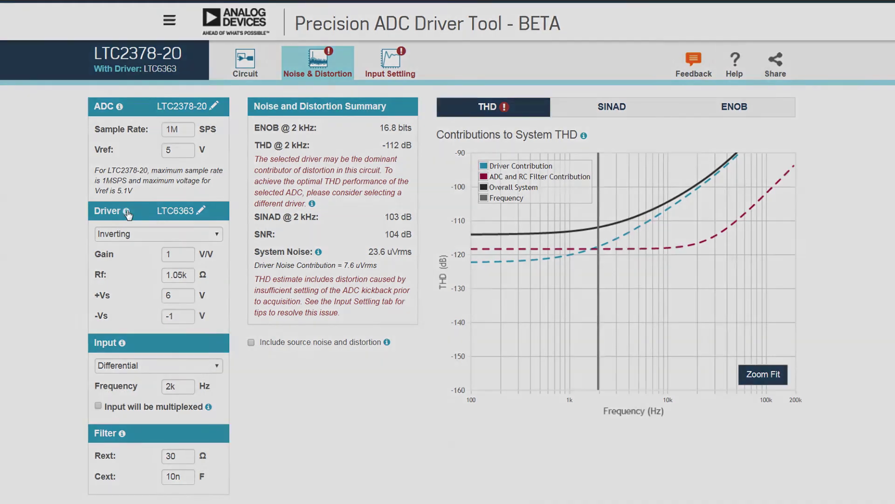
left_click(607, 35)
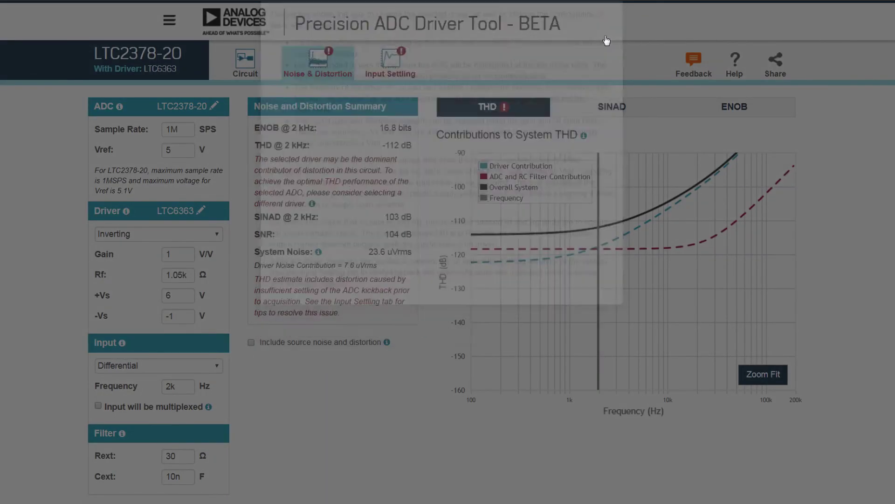
left_click(694, 59)
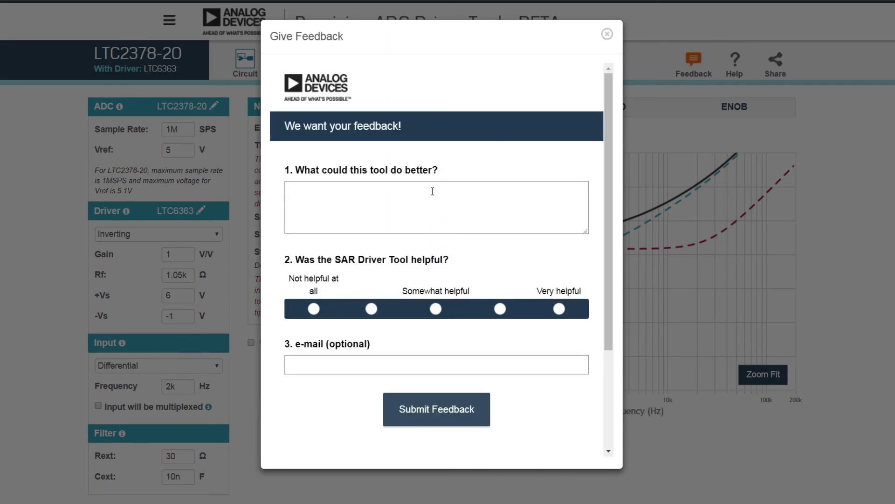
left_click(606, 35)
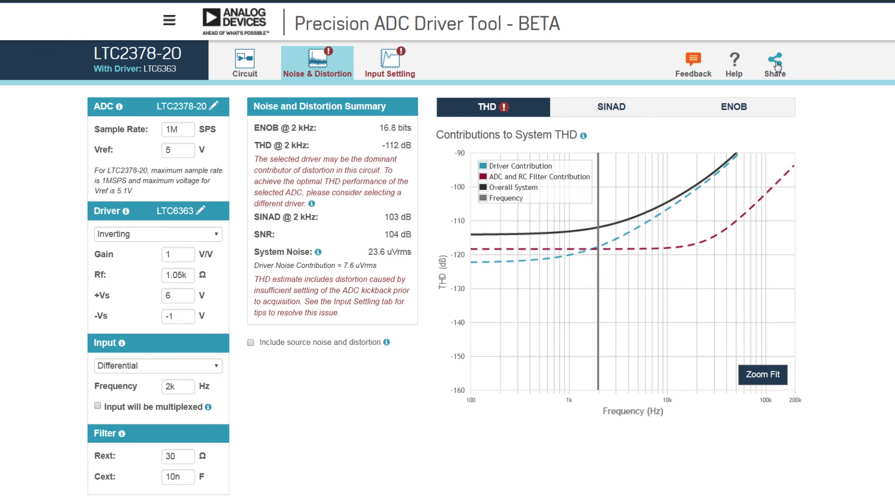
left_click(777, 65)
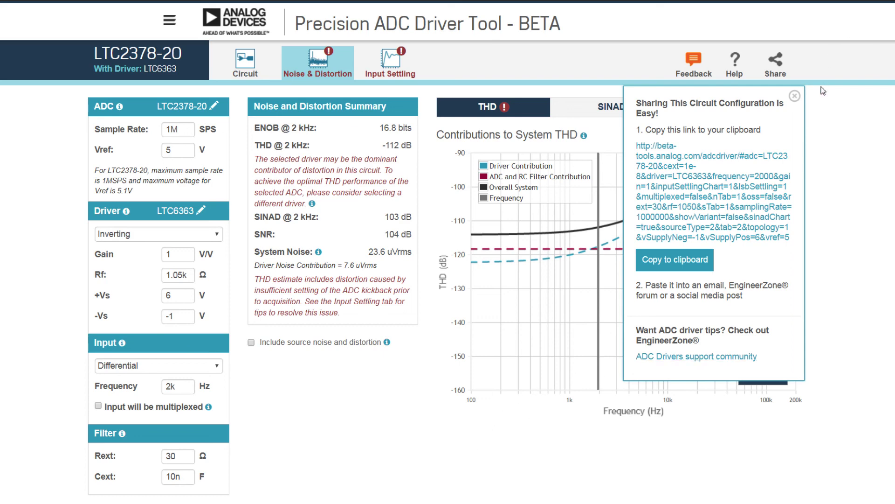
left_click(795, 96)
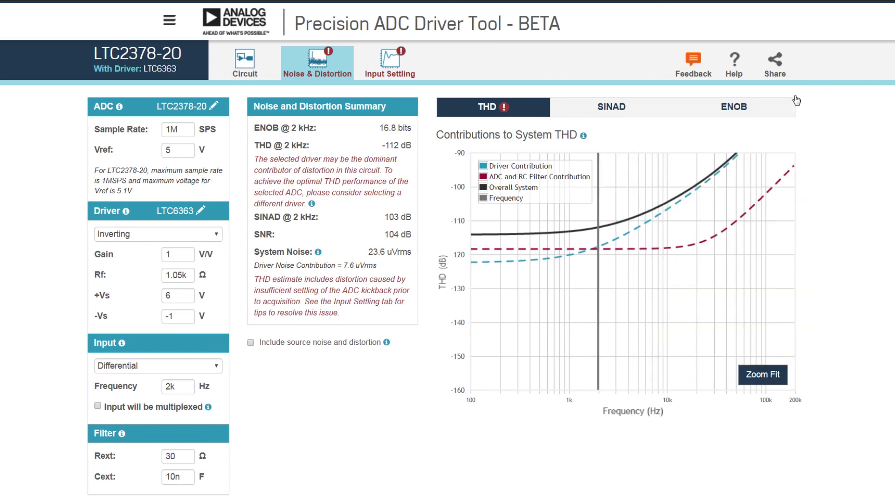